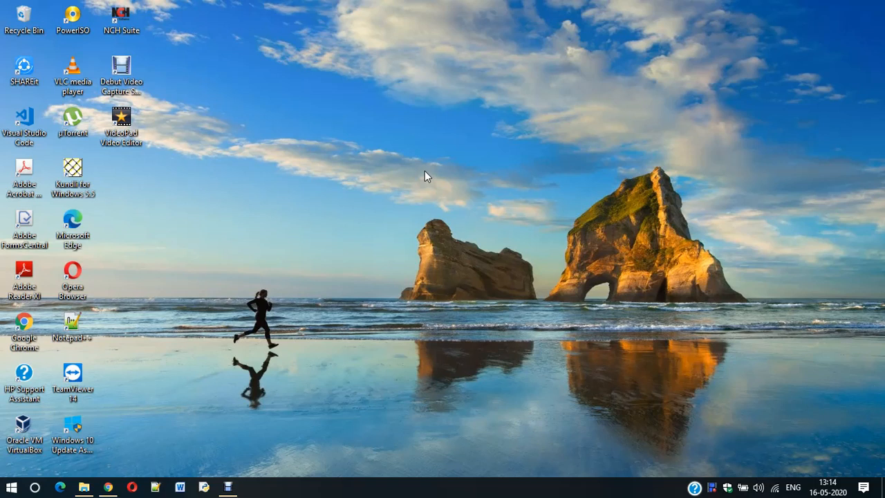
# Open a Command Prompt and check the installed Java version with java -version.
pyautogui.press('super+r')
pyautogui.write('cmd')
pyautogui.press('Return')
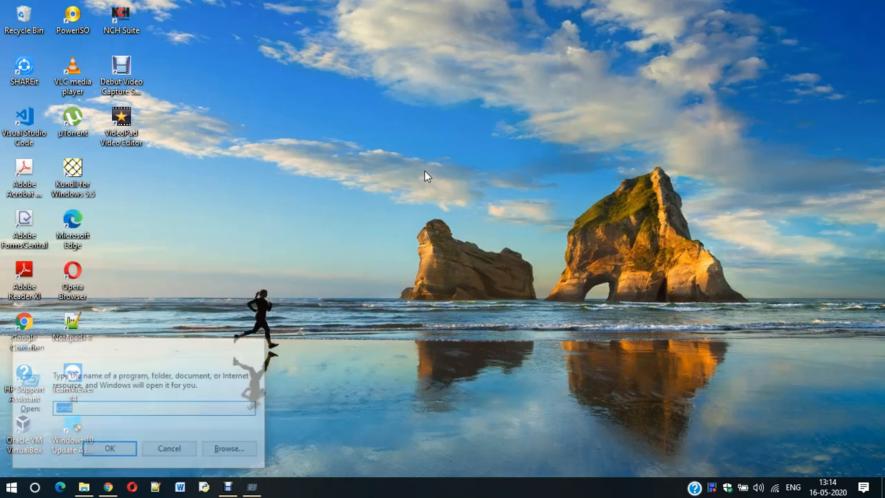
pyautogui.write('java -version')
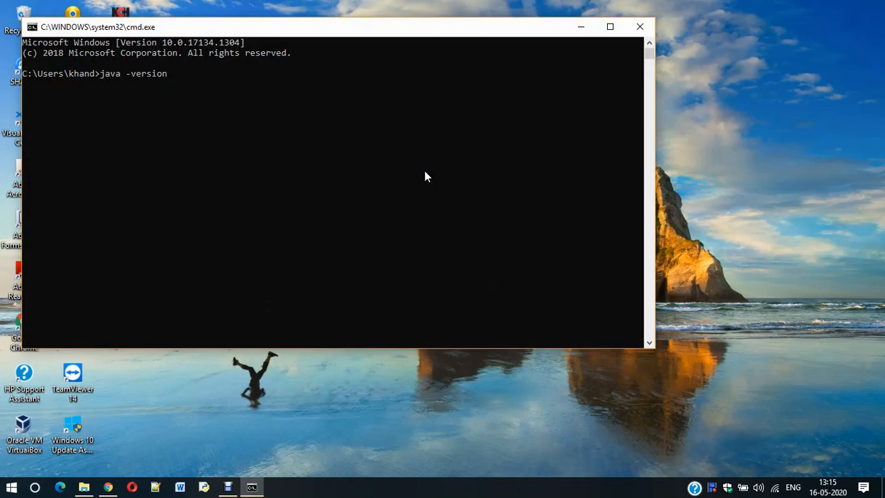
pyautogui.press('Return')
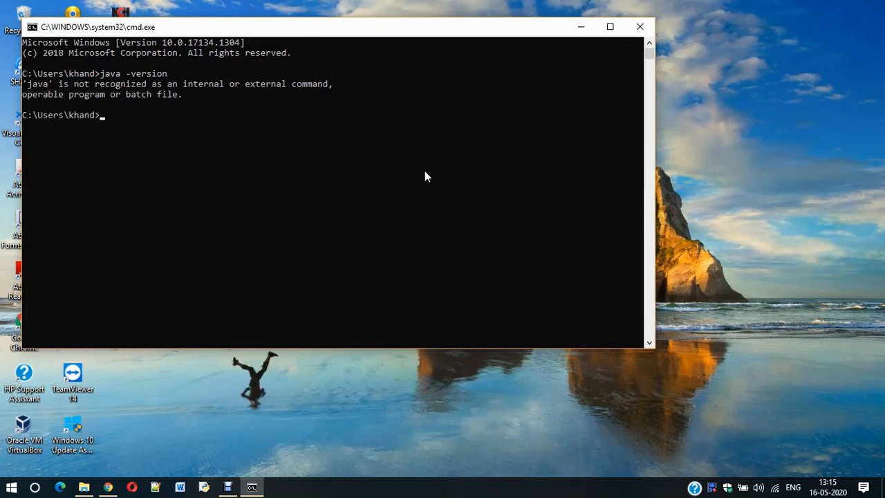
# In Chrome, choose the Windows x64 Installer jdk-14.0.1_windows-x64_bin.exe on Oracle's JDK 14 page and accept its license agreement.
pyautogui.click(108, 487)
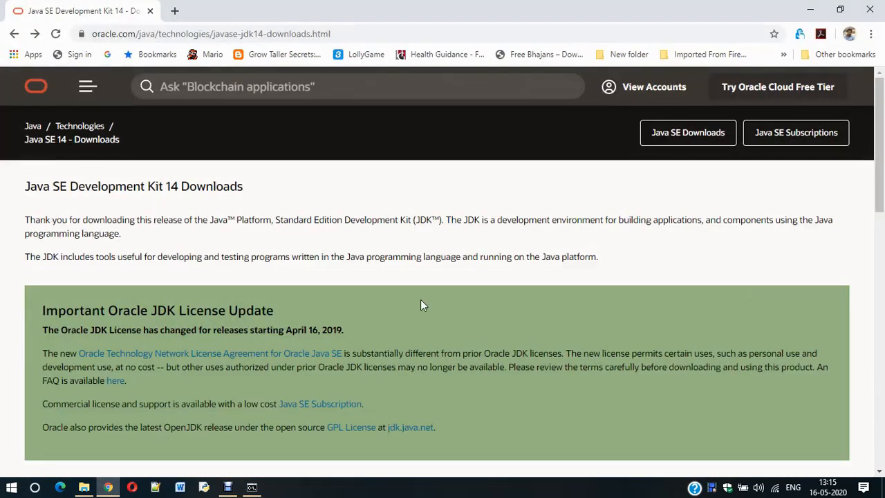
pyautogui.scroll(-1, 482, 288)
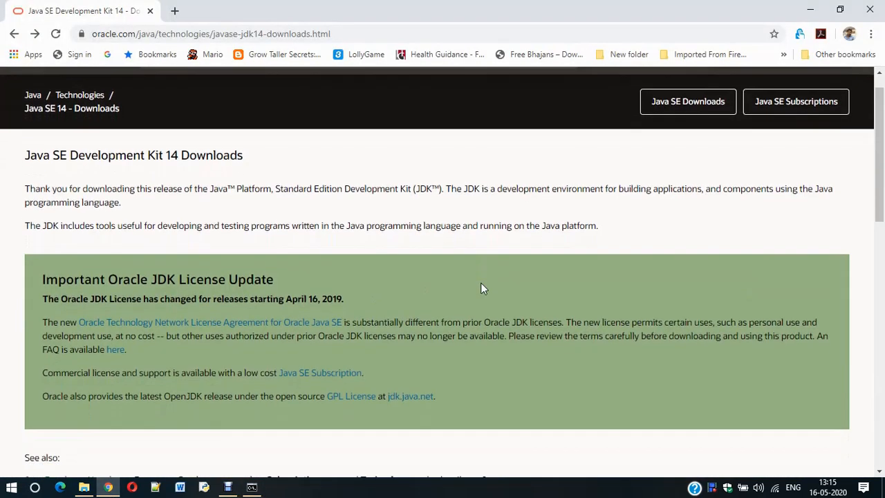
pyautogui.scroll(-6, 482, 288)
pyautogui.scroll(-2, 482, 288)
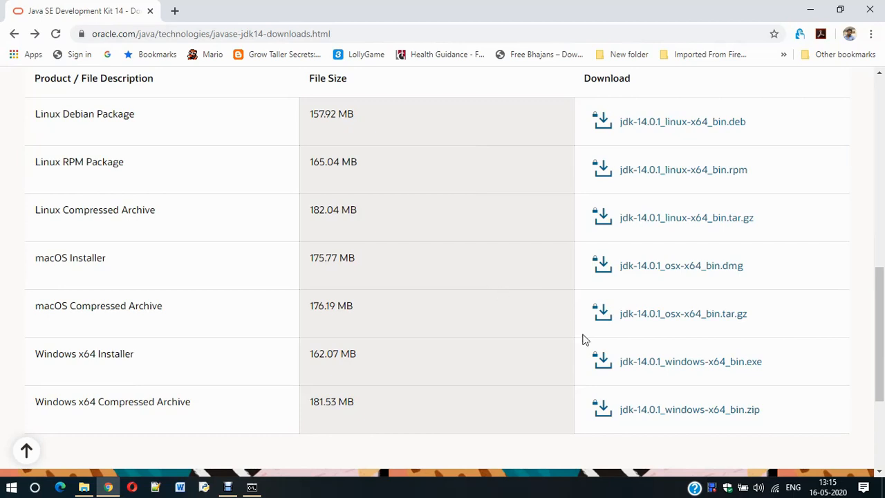
pyautogui.click(669, 362)
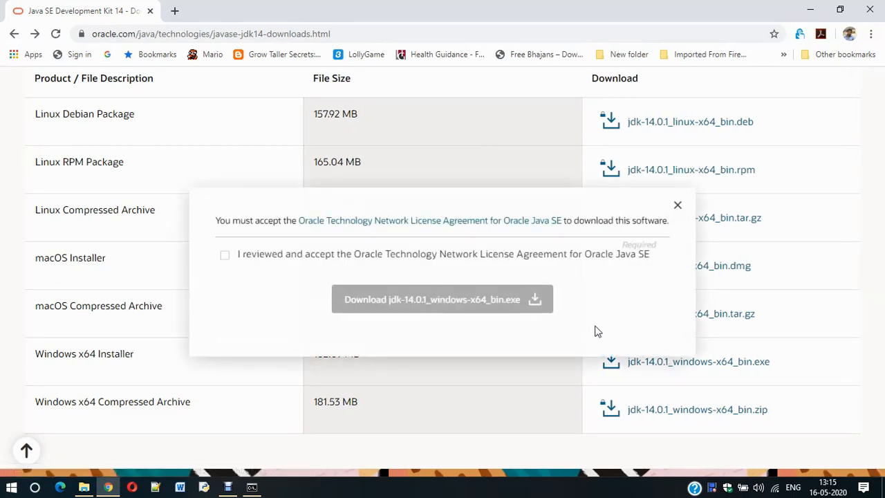
pyautogui.click(225, 256)
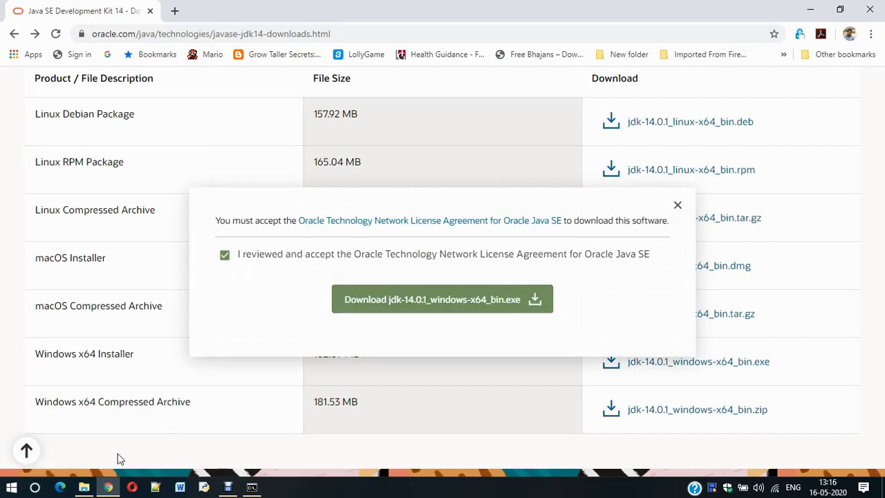
# In File Explorer, run the jdk-14.0.1_windows-x64_bin installer from the Programs folder in Downloads.
pyautogui.click(84, 487)
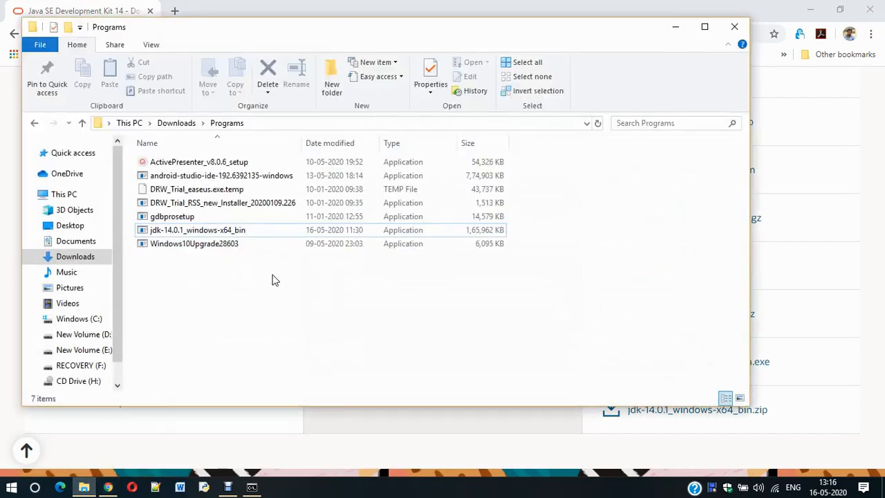
pyautogui.click(219, 233)
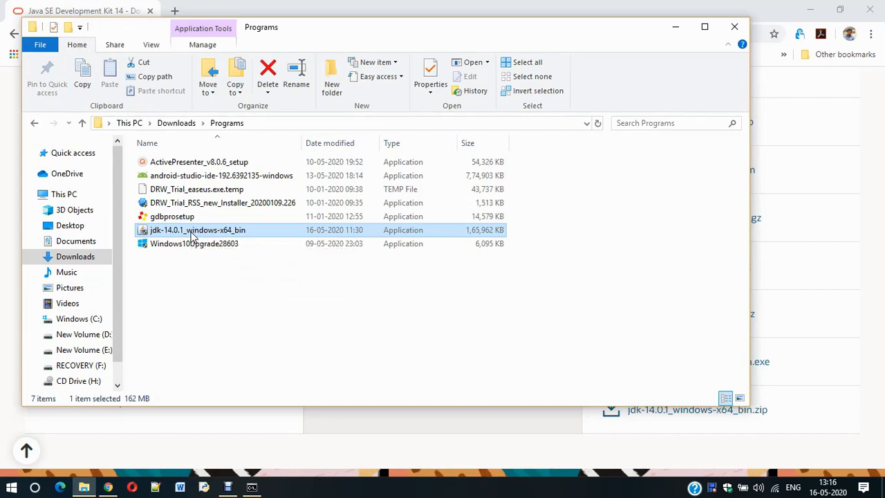
pyautogui.doubleClick(192, 234)
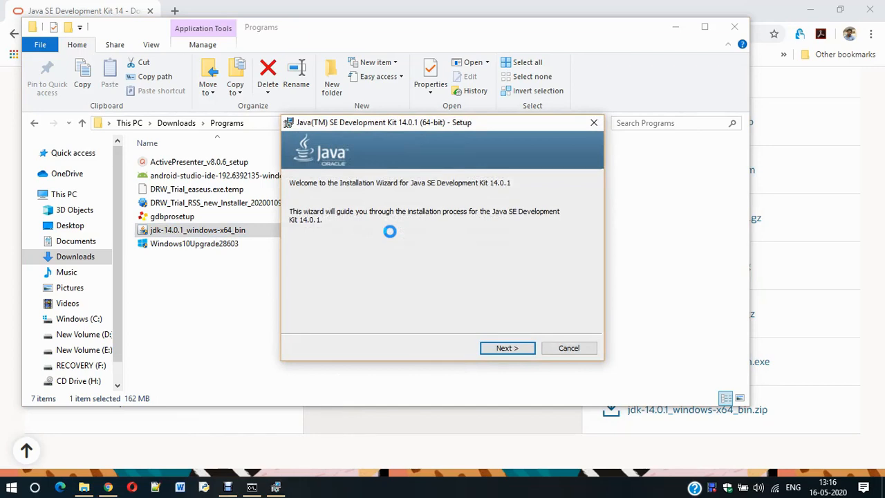
# Install JDK 14.0.1 into the default folder C:\Program Files\Java\jdk-14.0.1\ and close the finished setup wizard.
pyautogui.click(487, 349)
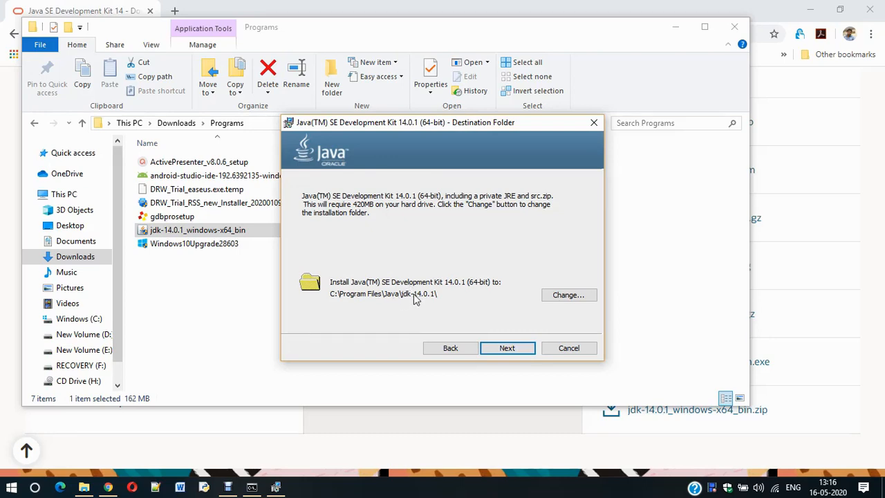
pyautogui.click(548, 299)
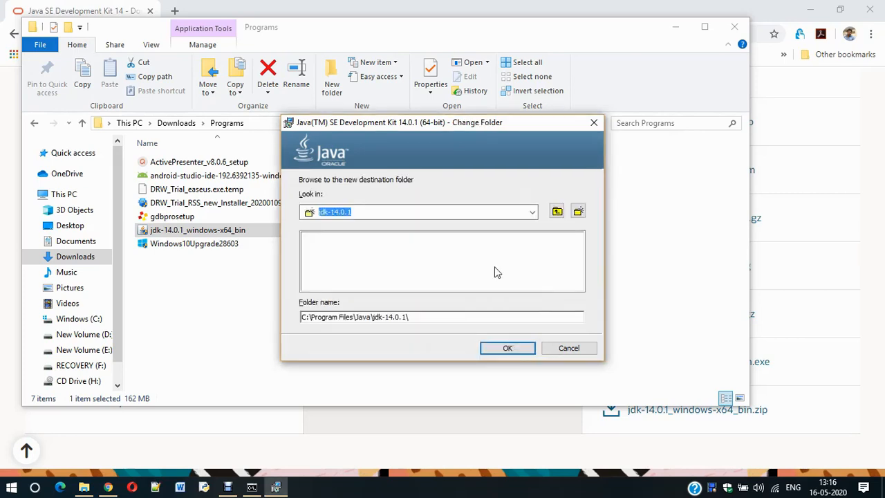
pyautogui.click(573, 349)
pyautogui.click(505, 350)
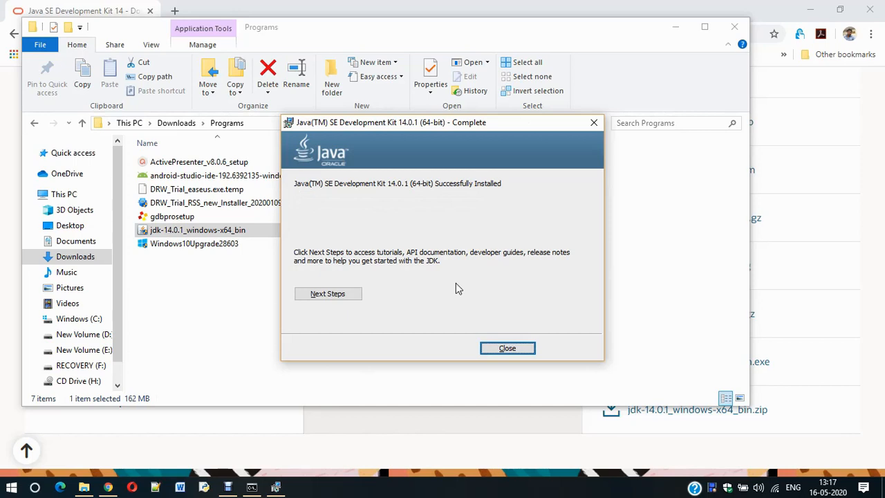
pyautogui.click(506, 348)
pyautogui.click(484, 333)
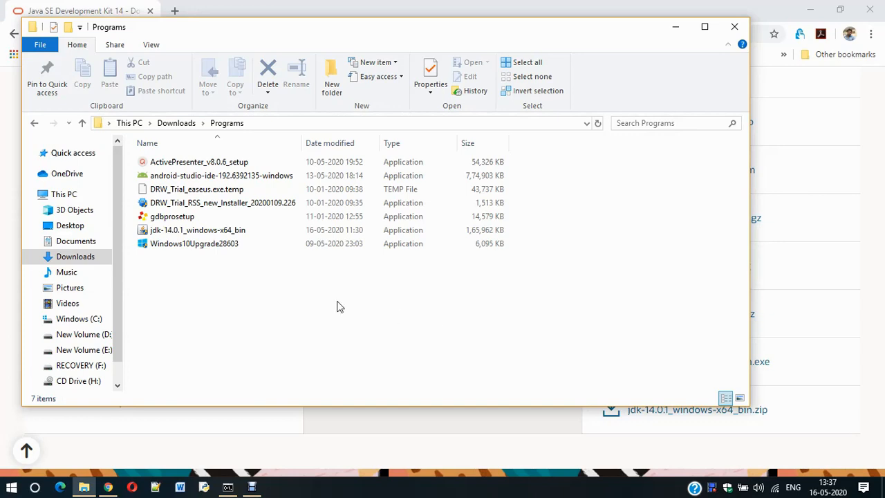
# Open the Environment Variables dialog through the computer's properties and advanced system settings.
pyautogui.click(69, 194)
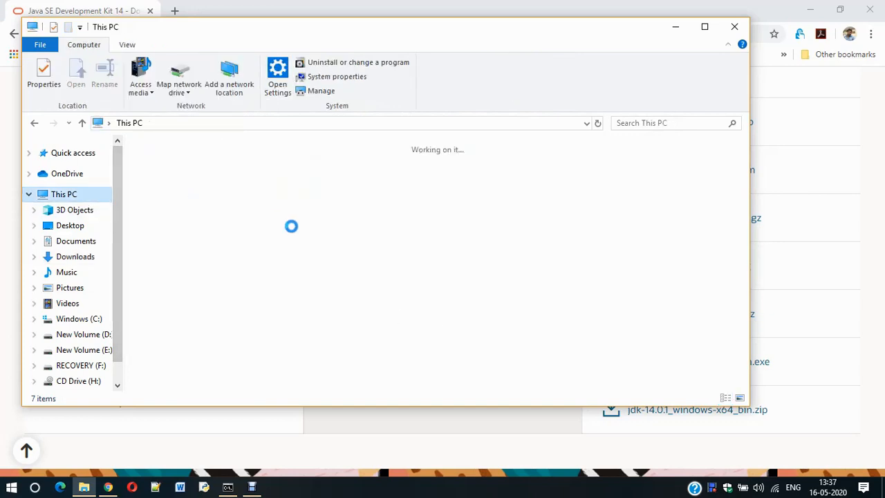
pyautogui.rightClick(634, 201)
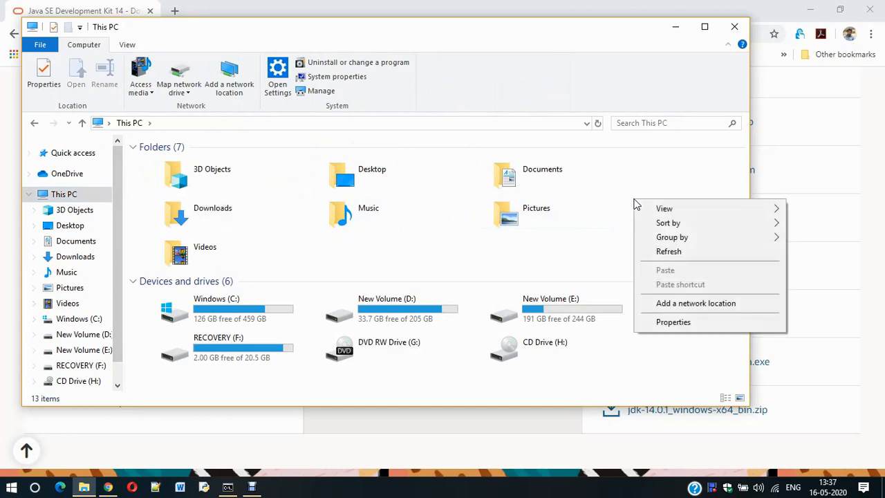
pyautogui.click(670, 324)
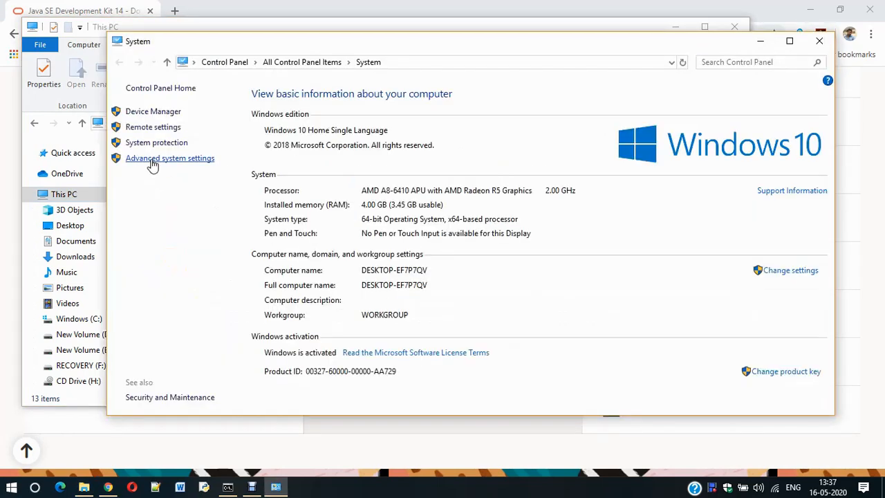
pyautogui.click(153, 162)
pyautogui.click(233, 291)
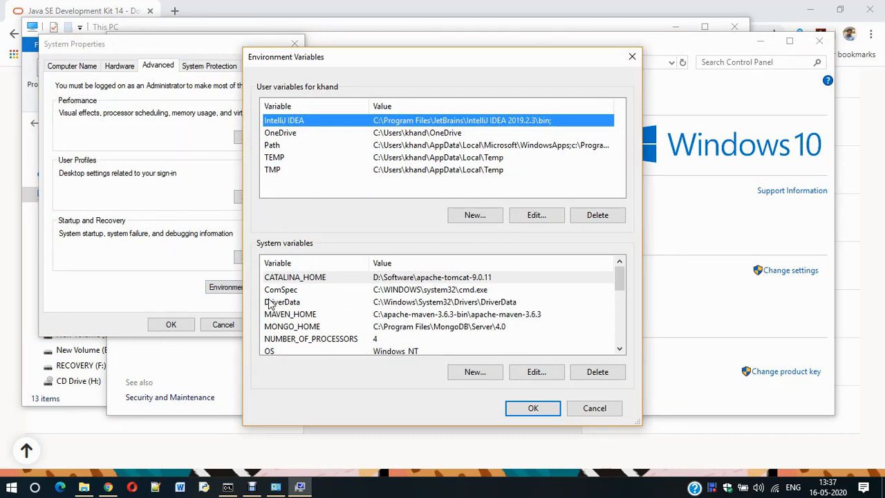
# Start a new system variable and name it JAVA_HOME.
pyautogui.click(470, 374)
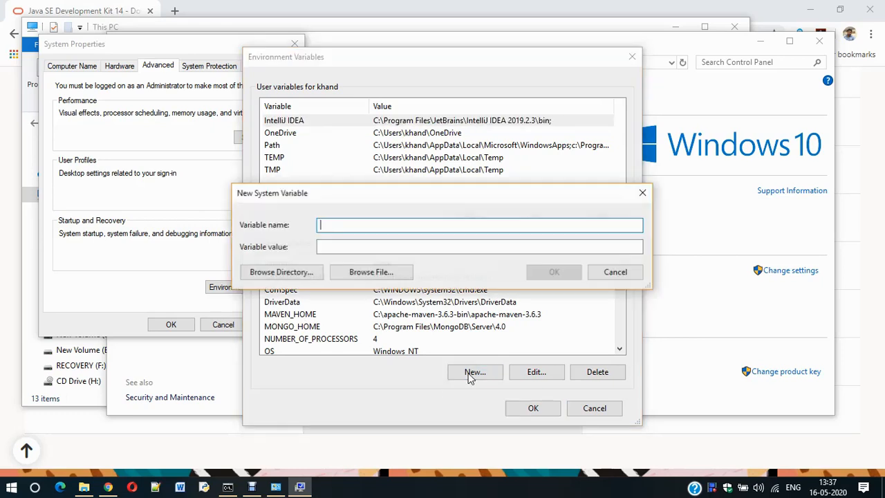
pyautogui.write('JAV')
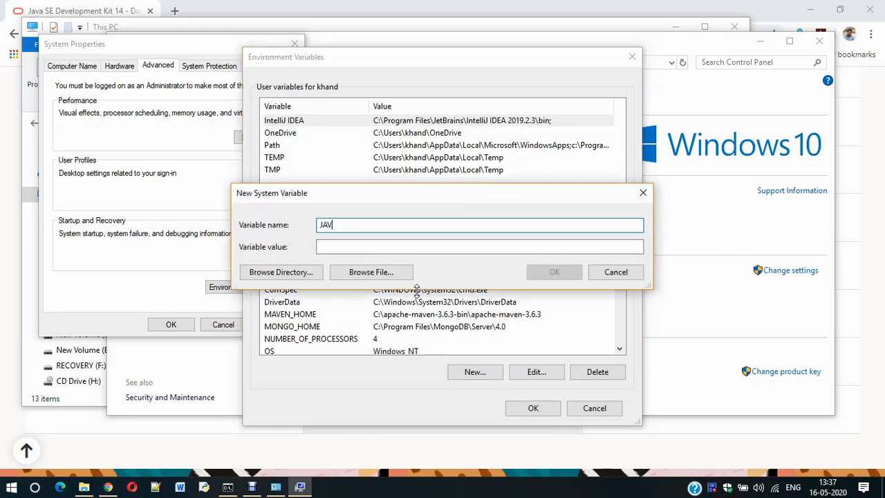
pyautogui.write('A_HOME')
pyautogui.press('Tab')
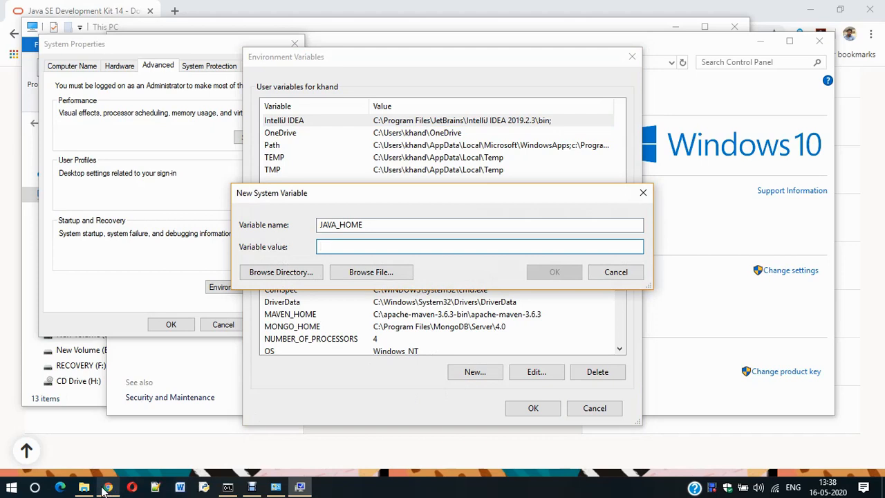
# In File Explorer, go to the jdk-14.0.1 folder under C:\Program Files\Java and copy its full path.
pyautogui.click(84, 488)
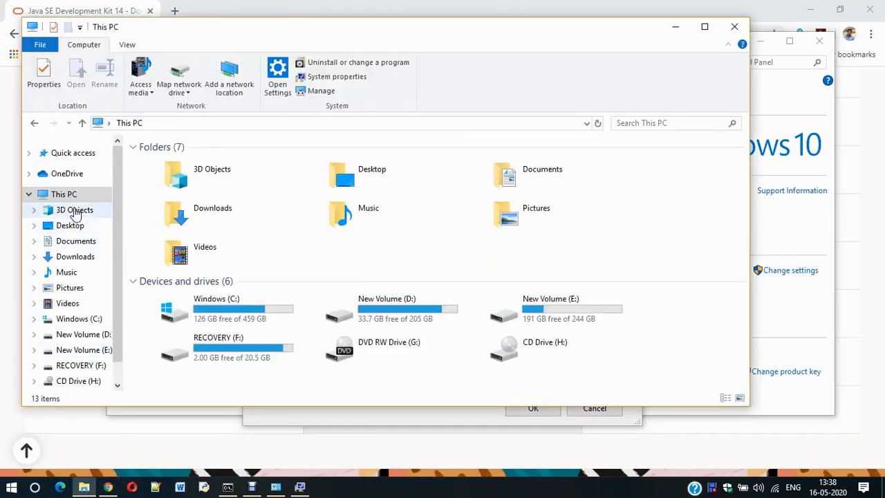
pyautogui.click(198, 316)
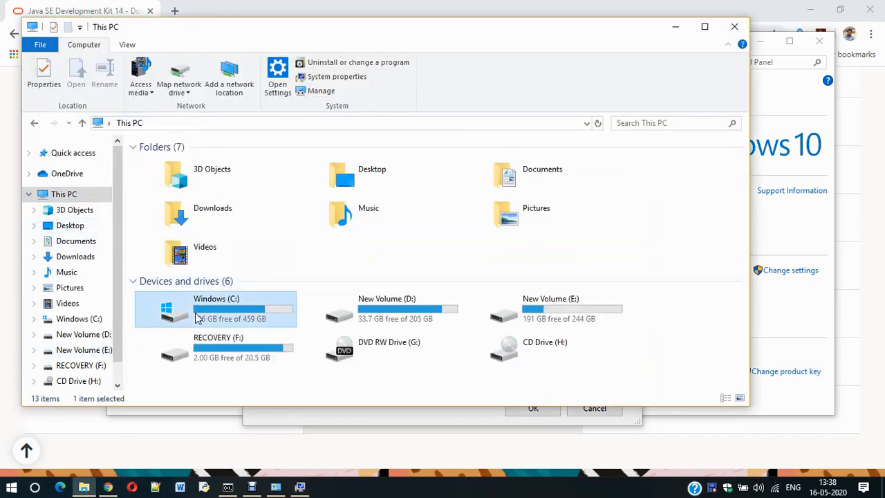
pyautogui.doubleClick(198, 316)
pyautogui.click(178, 287)
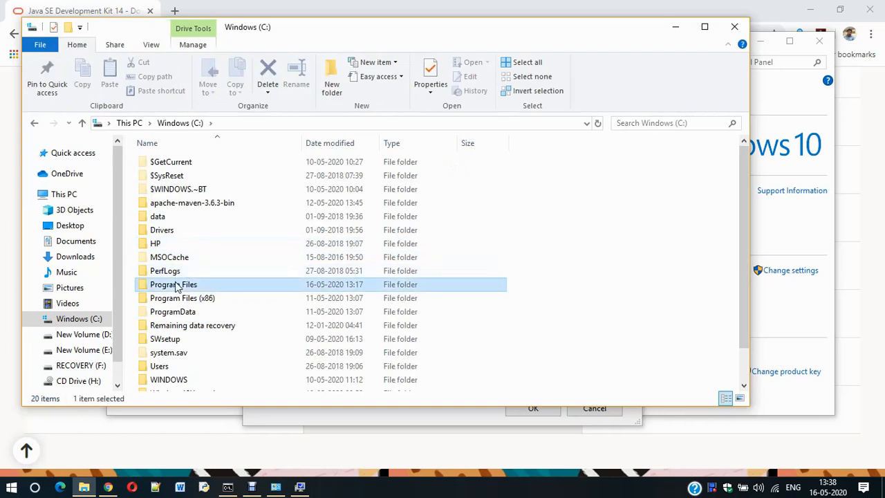
pyautogui.doubleClick(177, 285)
pyautogui.doubleClick(164, 325)
pyautogui.doubleClick(183, 162)
pyautogui.click(363, 126)
pyautogui.hotkey('ctrl', 'c')
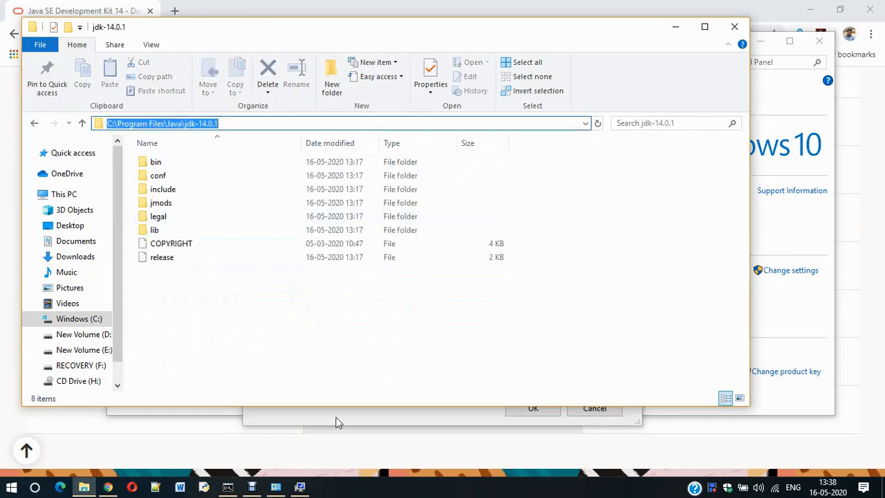
# Back in the new system variable, set JAVA_HOME's value to C:\Program Files\Java\jdk-14.0.1 and save it.
pyautogui.click(300, 486)
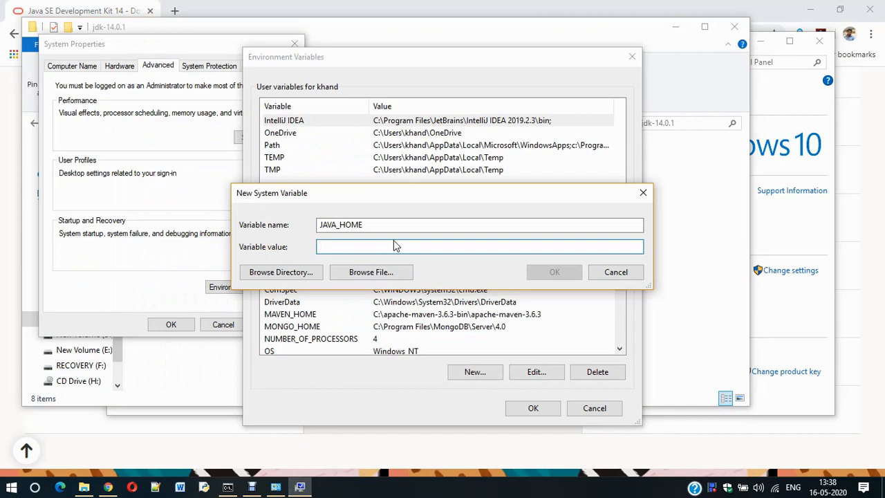
pyautogui.hotkey('ctrl', 'v')
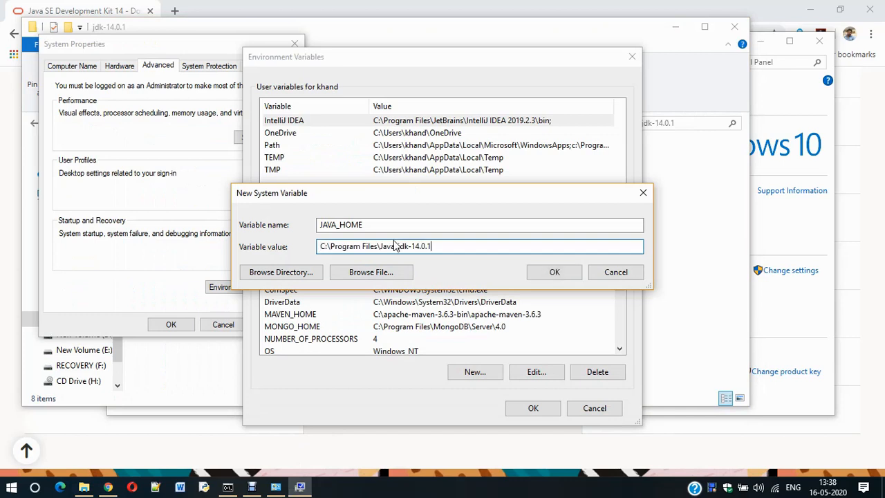
pyautogui.click(554, 271)
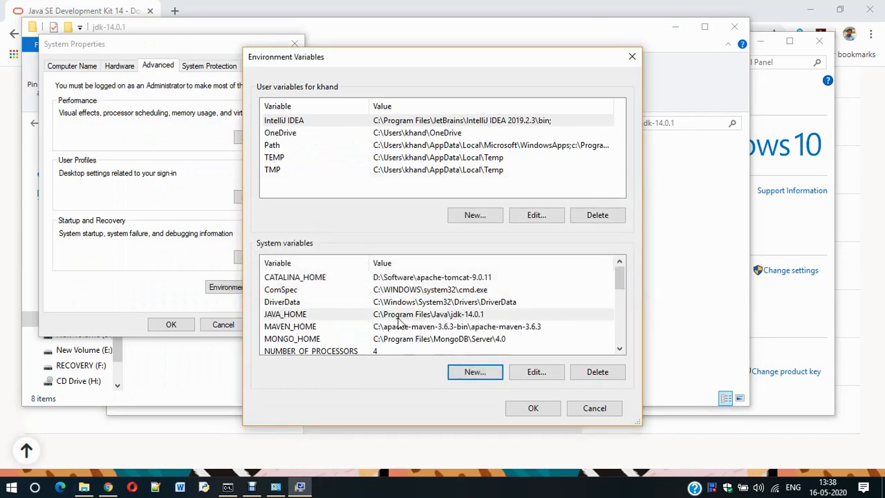
# Add the entry %JAVA_HOME%\bin to the Path system variable and confirm the edited list.
pyautogui.click(304, 290)
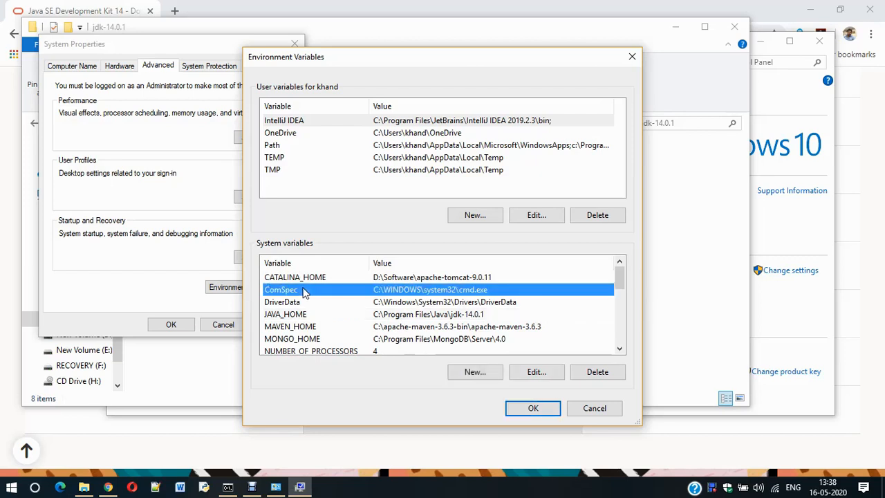
pyautogui.press('p')
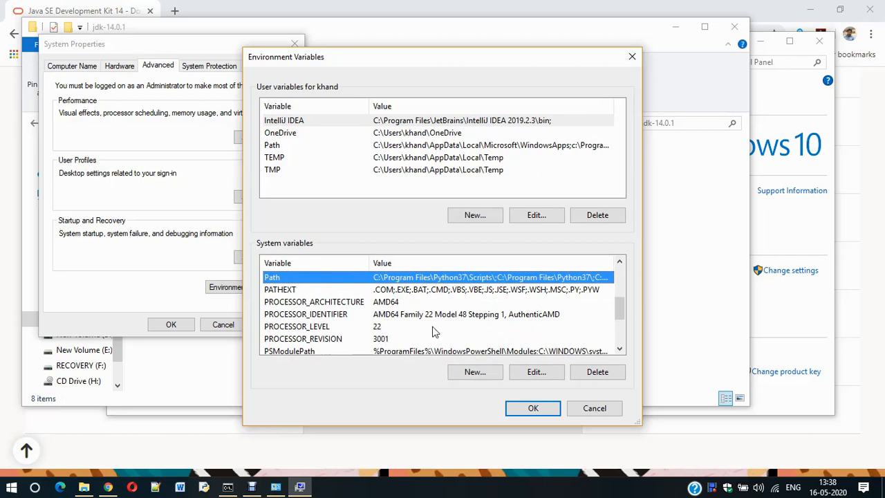
pyautogui.click(536, 373)
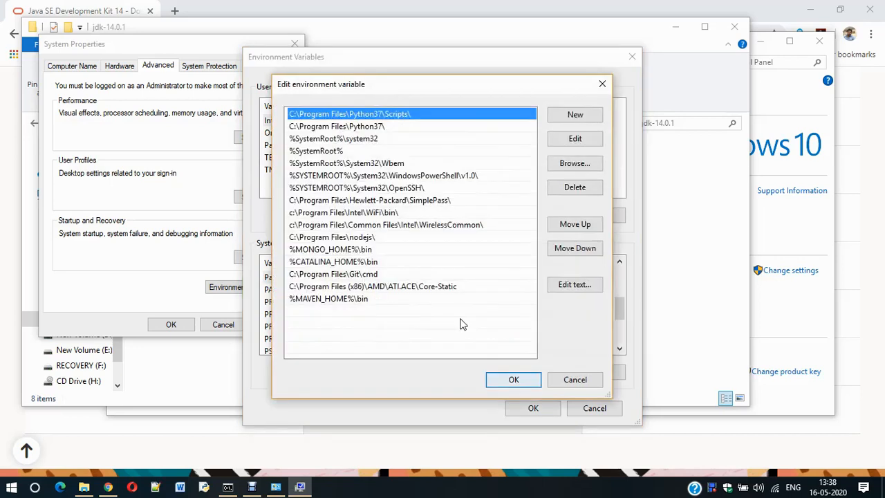
pyautogui.click(575, 116)
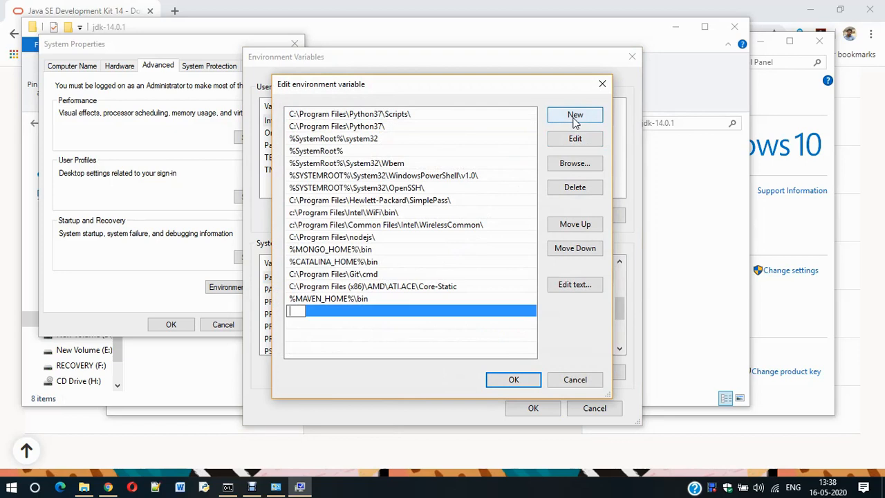
pyautogui.write('%JAVA_')
pyautogui.write('HOME')
pyautogui.write('%')
pyautogui.write('\x08in')
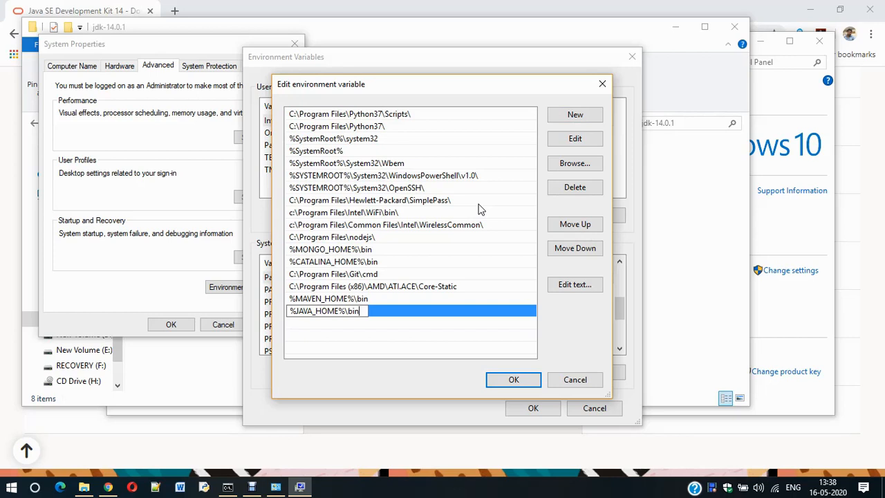
pyautogui.click(504, 380)
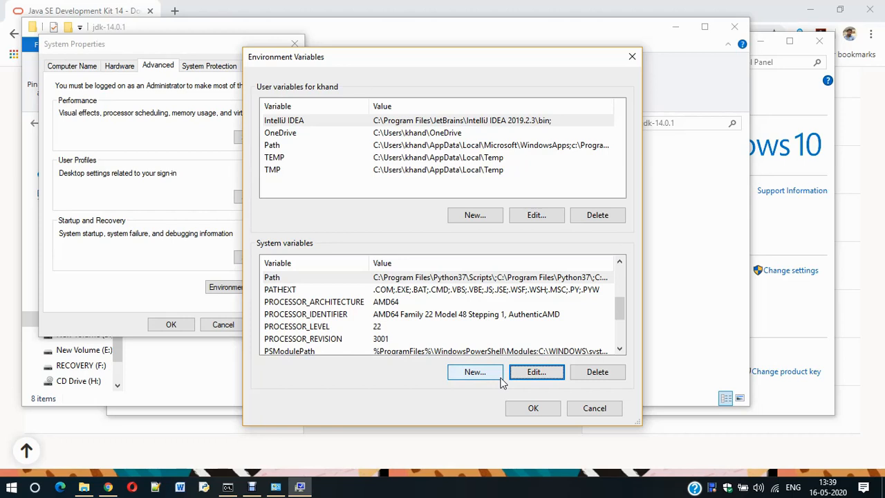
# Save the environment variable changes and close the Environment Variables and System Properties dialogs.
pyautogui.click(526, 411)
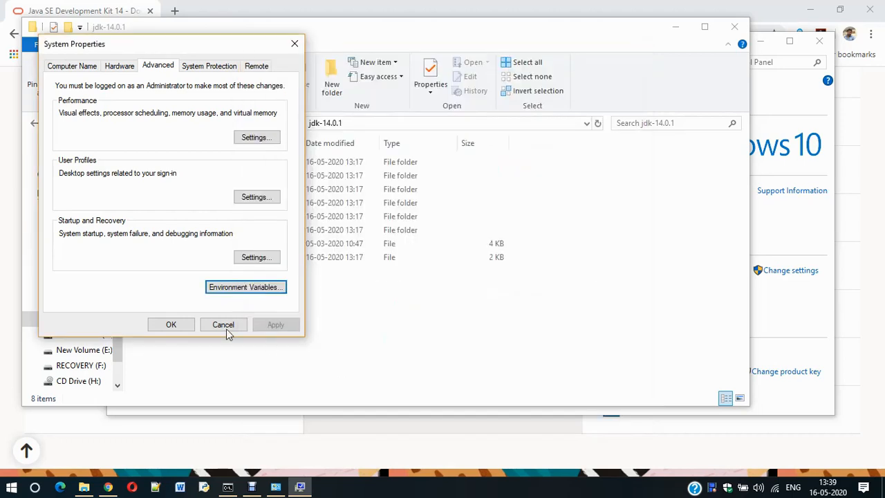
pyautogui.click(171, 324)
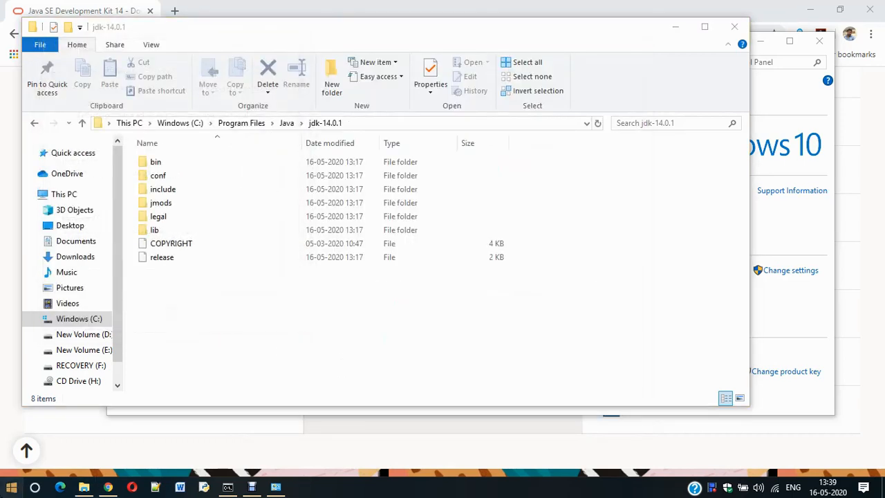
# Open a new Command Prompt and run java -version to check the Java installation.
pyautogui.press('super')
pyautogui.write('cmd')
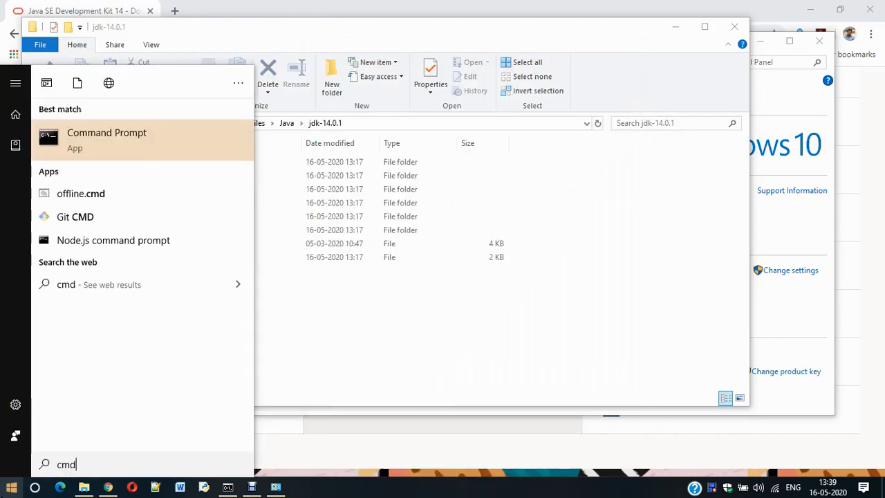
pyautogui.press('Return')
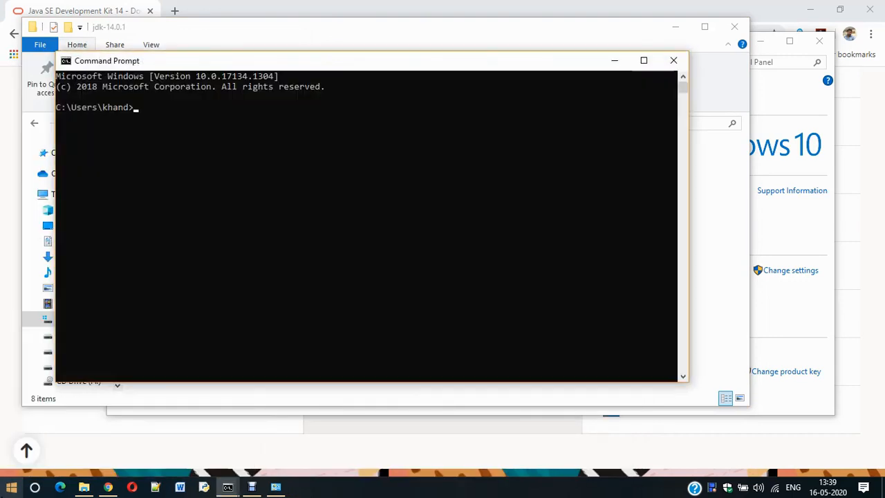
pyautogui.write('java -version')
pyautogui.press('Return')
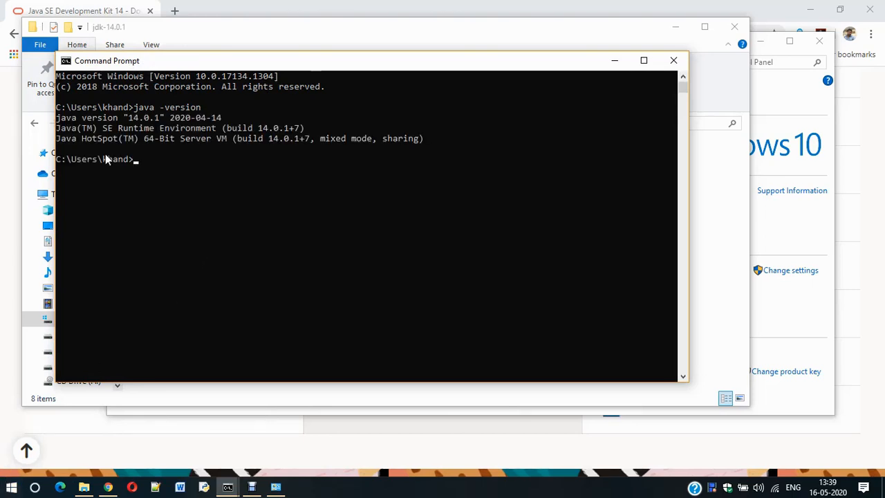
# Examine the version line and the HotSpot VM build line in the command output by highlighting them.
pyautogui.moveTo(57, 117); pyautogui.dragTo(226, 121)
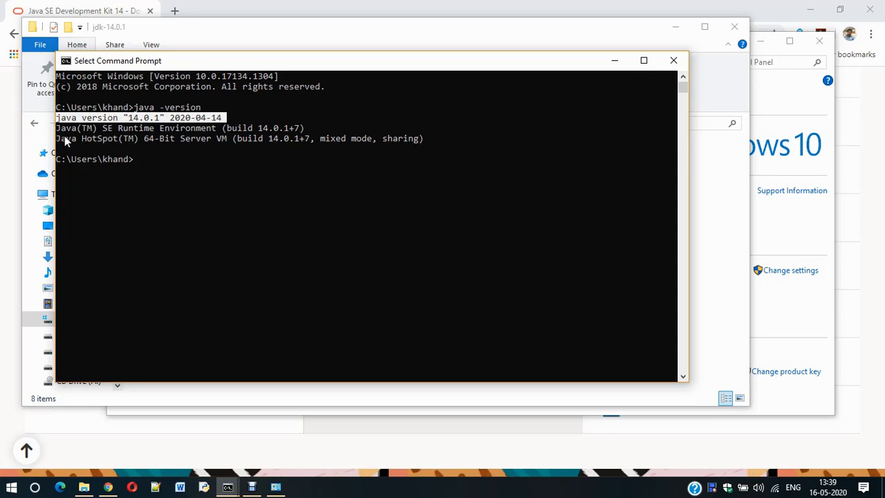
pyautogui.moveTo(64, 136); pyautogui.dragTo(83, 137)
pyautogui.moveTo(138, 140); pyautogui.dragTo(289, 138)
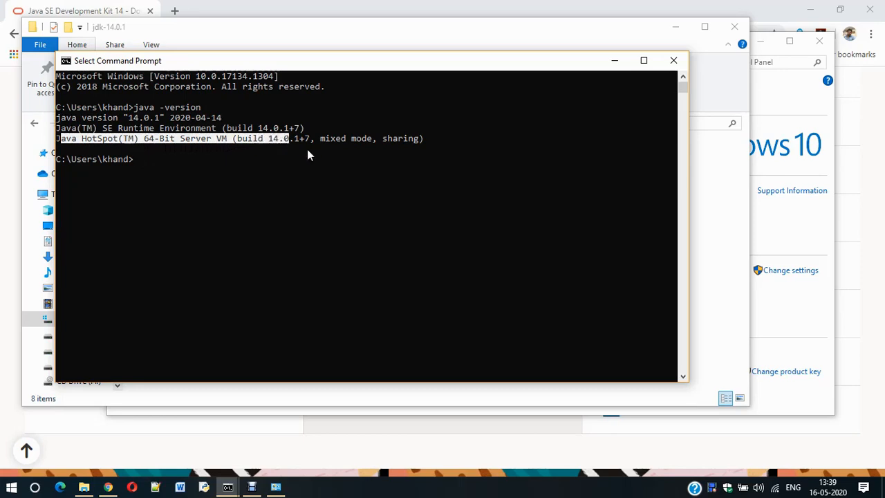